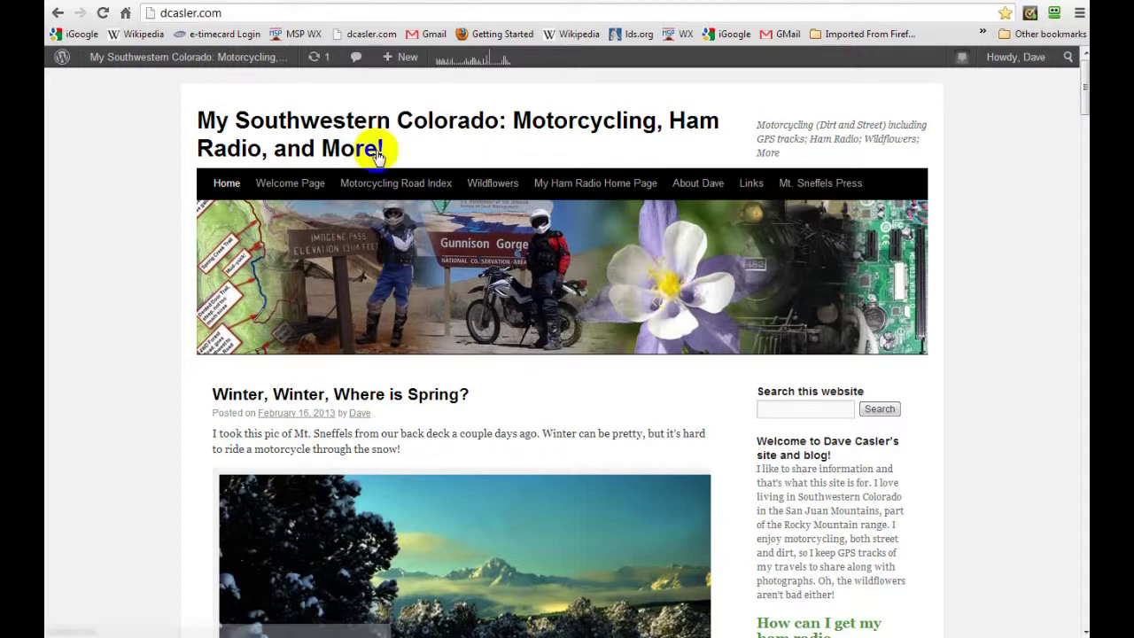
- Create a new blog post titled "Ham Radio Club Meeting"
mouse_move(394, 58)
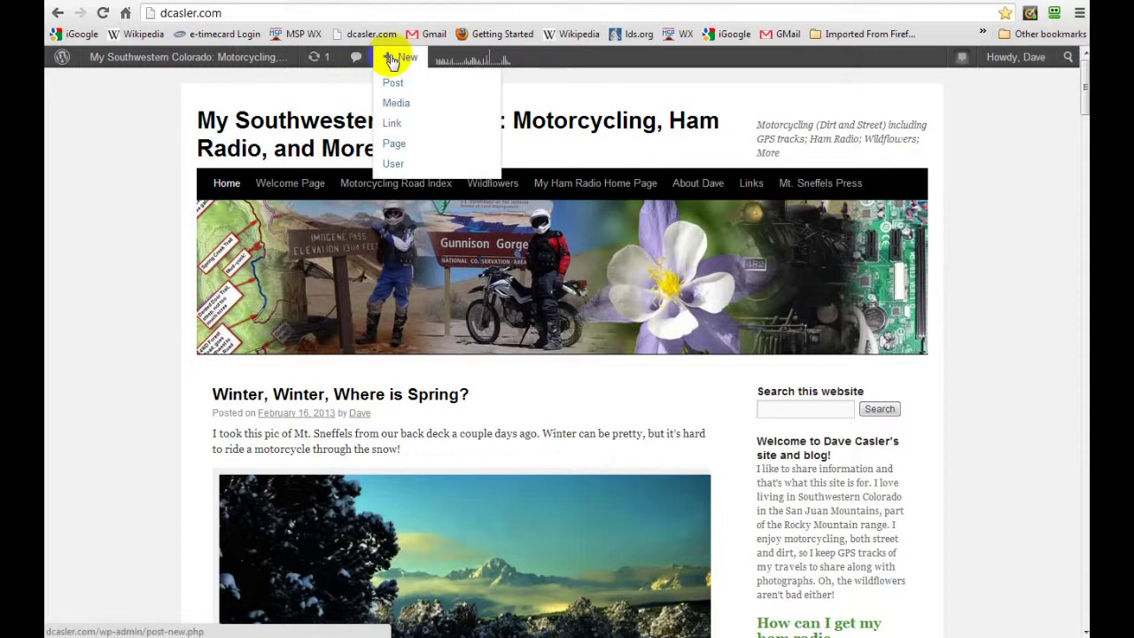
left_click(394, 84)
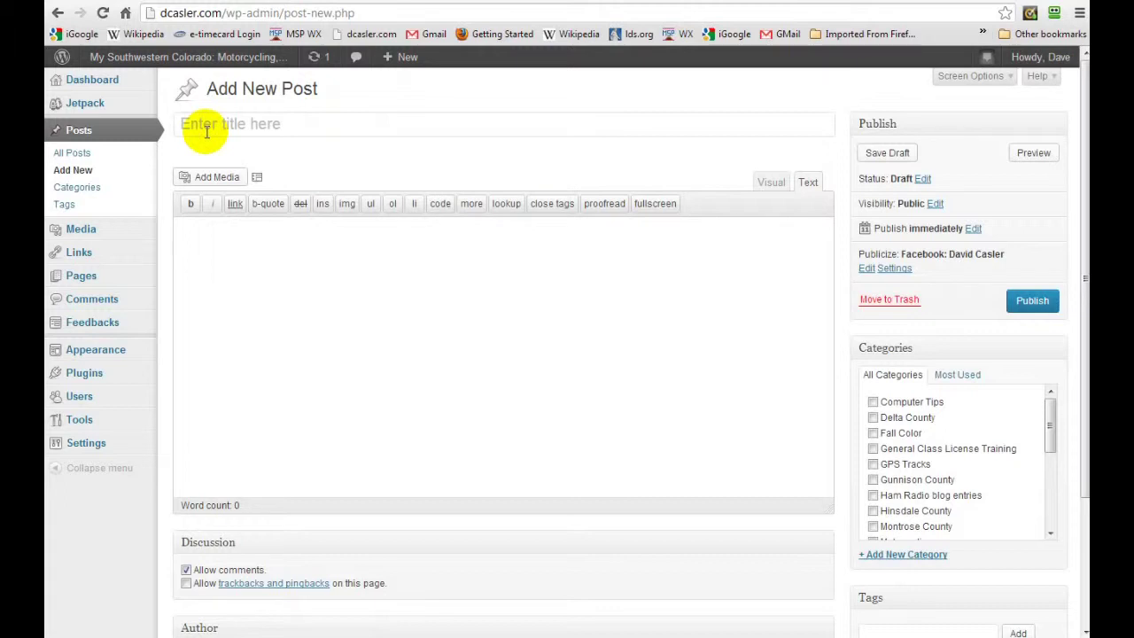
left_click(205, 132)
type("Ha")
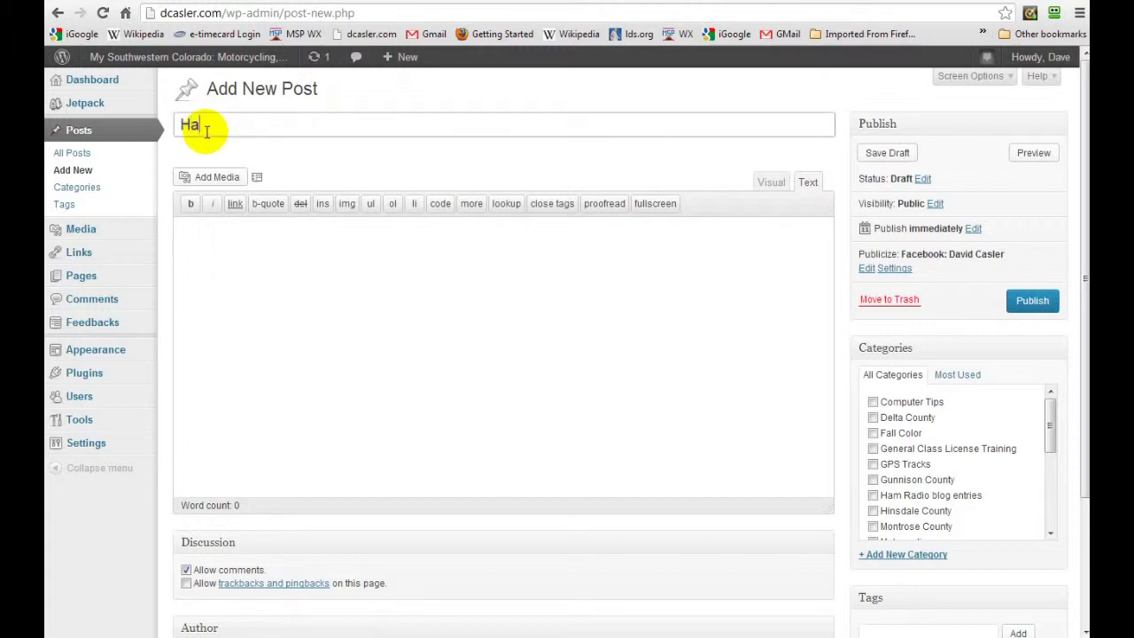
type("m Radio Club Meeting")
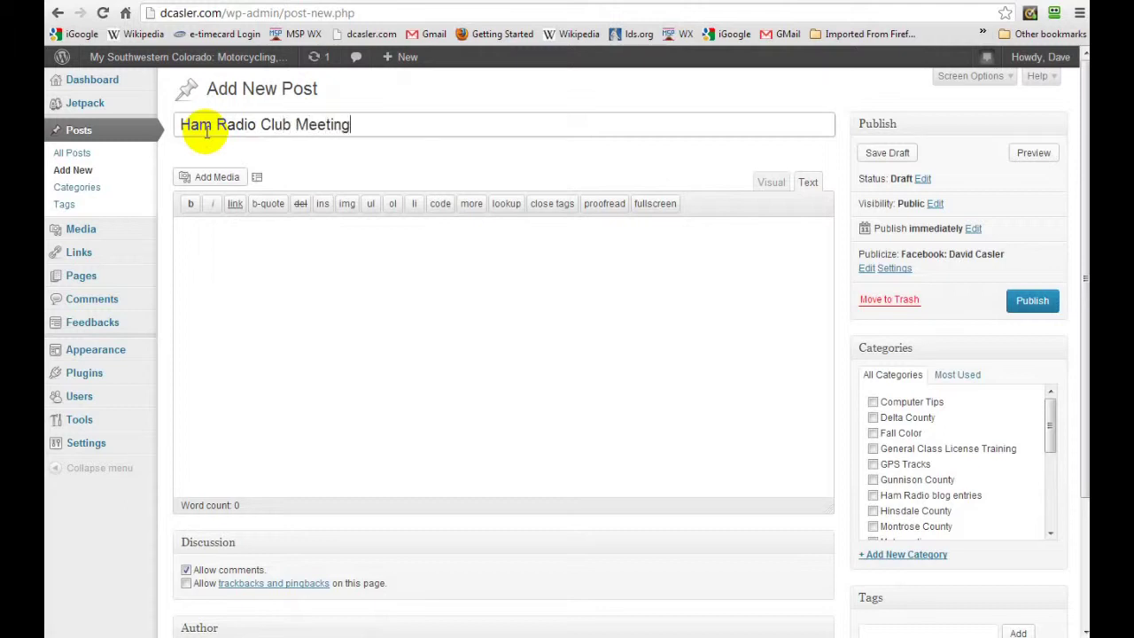
- Write "Yesterday was the meeting" as the opening line of the post body
left_click(188, 224)
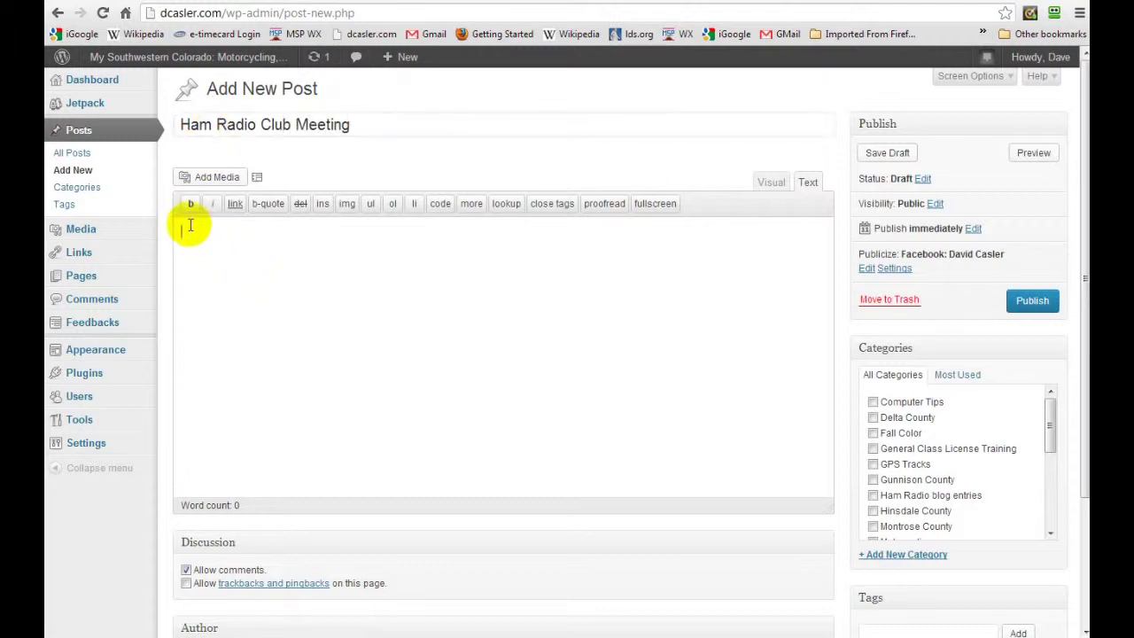
type("Yesterd")
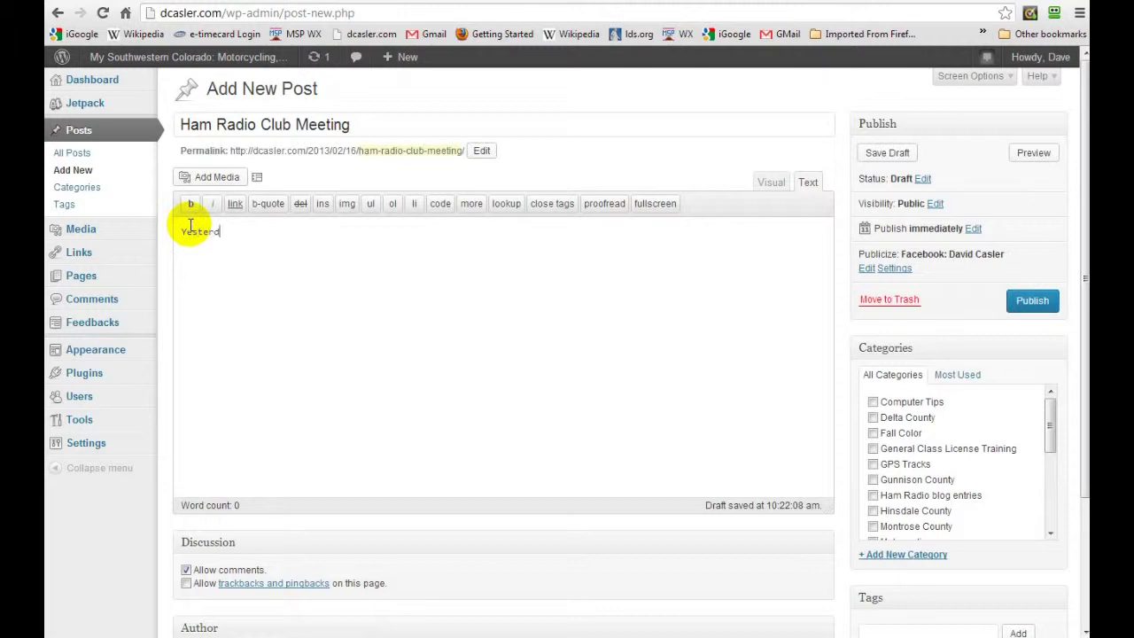
type("ay was the meeting")
- Upload the four 640-pixel-wide "2013-02-15 ham mtg" photos from the Image Viewer window as media for the post
left_click(217, 178)
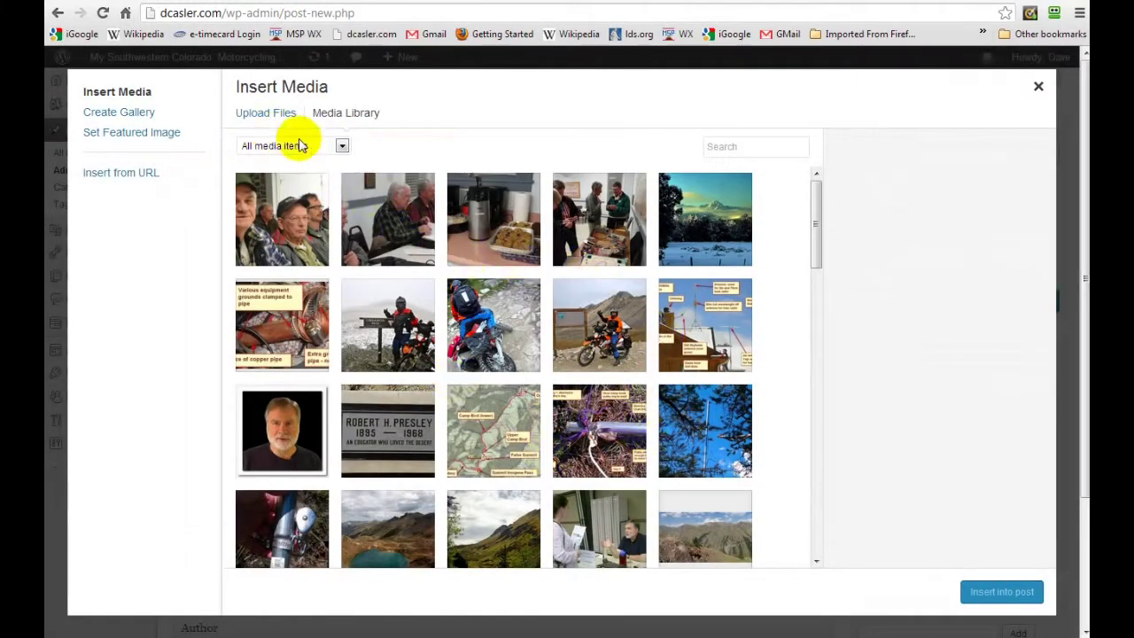
left_click(273, 115)
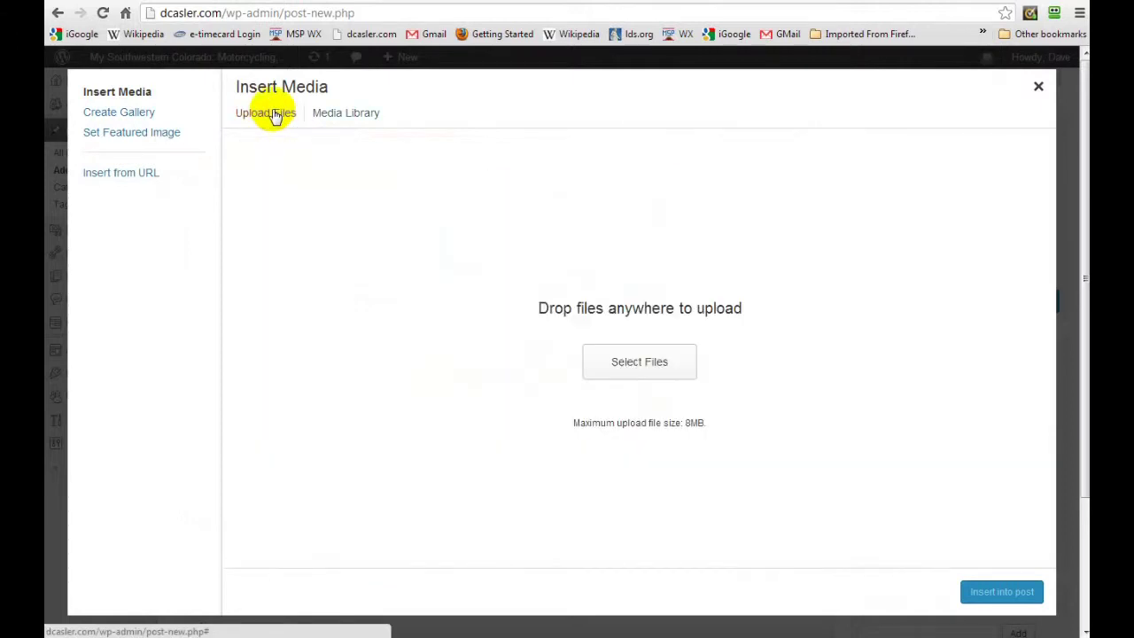
key("alt+Tab")
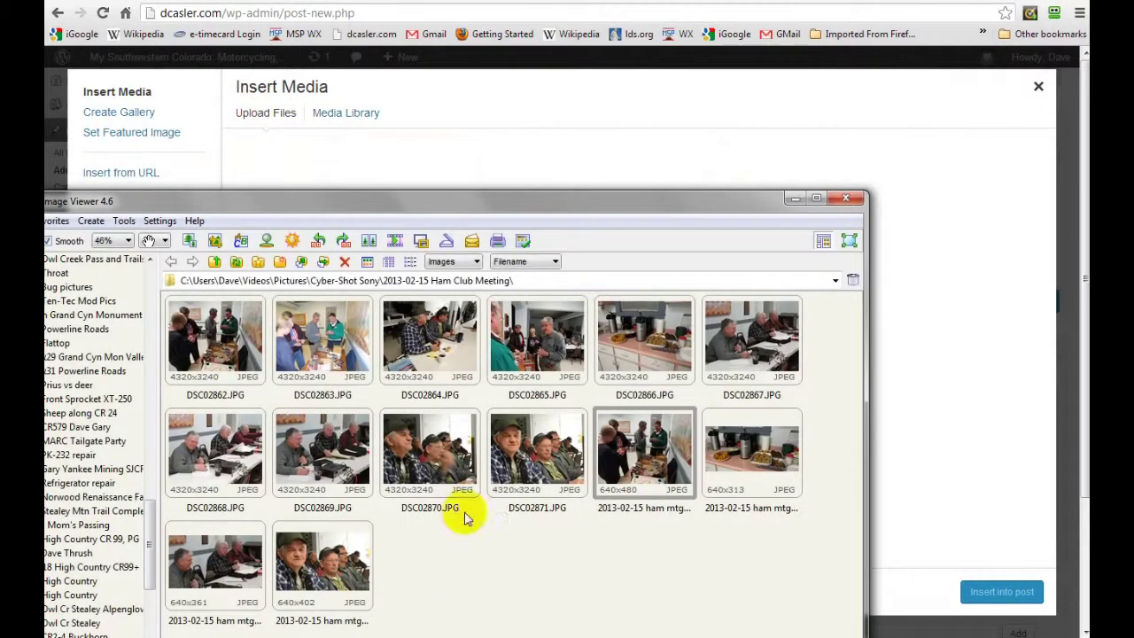
left_click(627, 453)
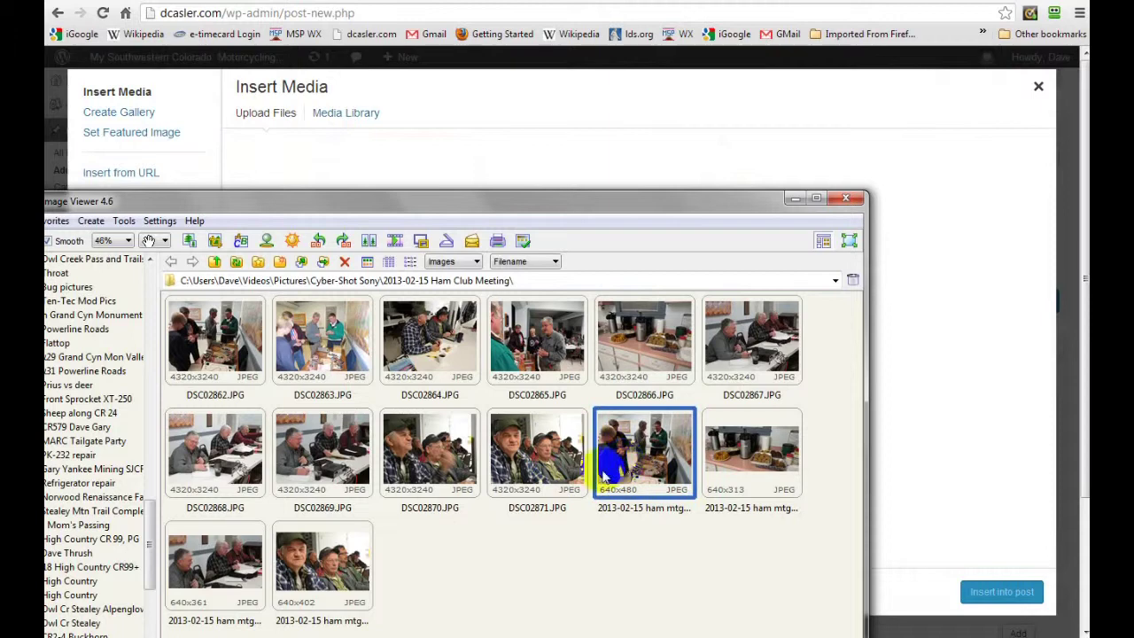
left_click(329, 578, "shift")
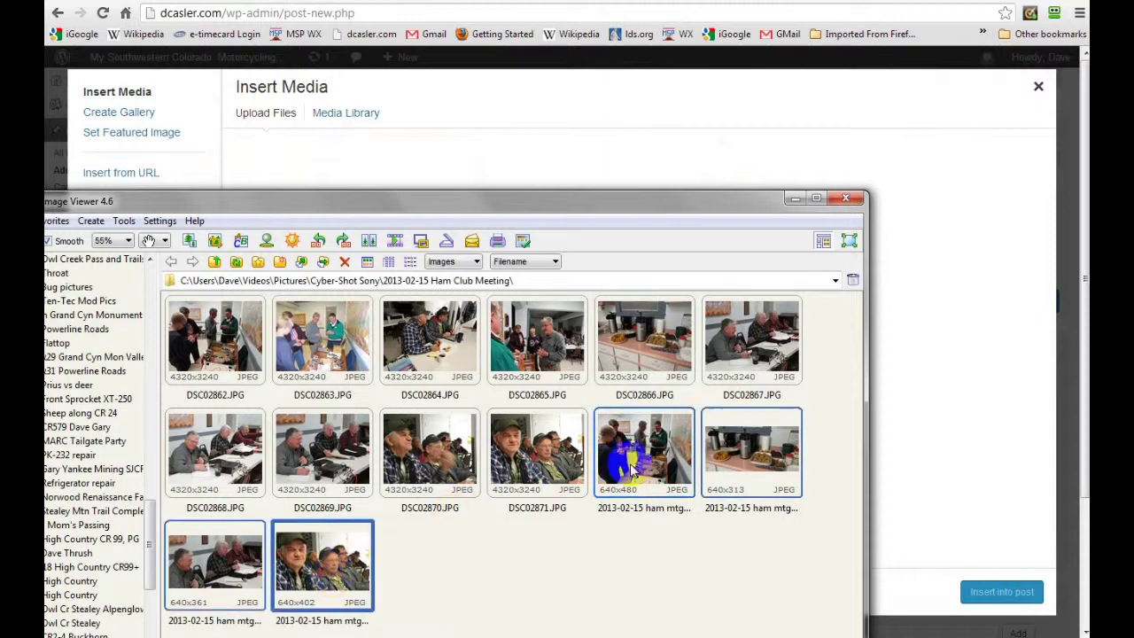
left_click_drag(631, 470, 612, 165)
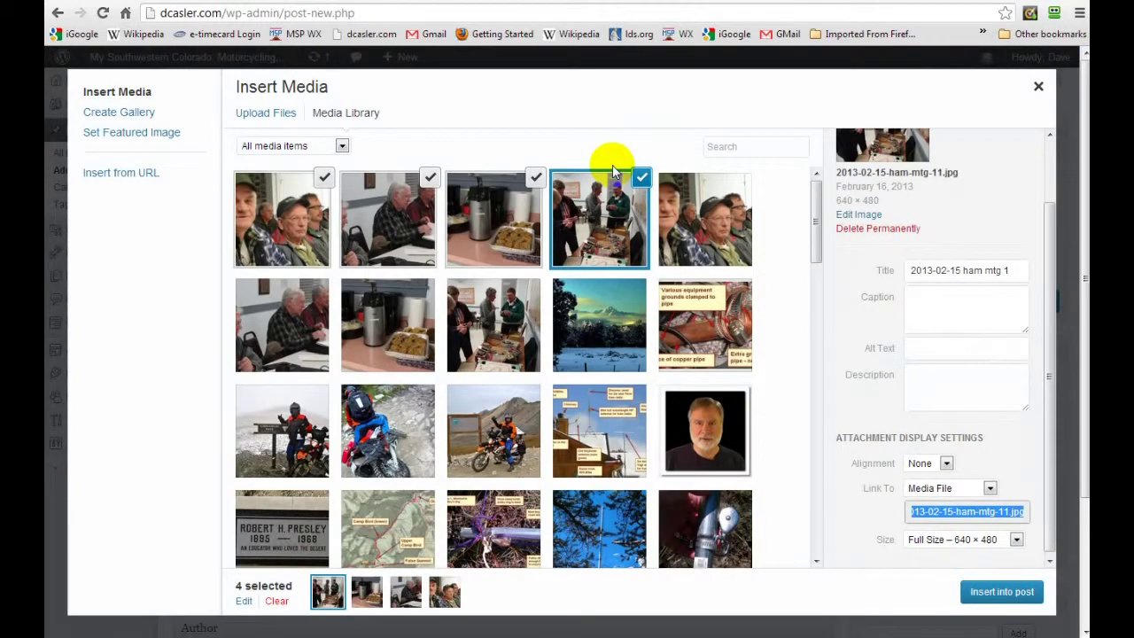
- Deselect the four uploaded meeting photos and select only the cookies photo, 2013-02-15-ham-mtg-21.jpg
left_click(642, 177)
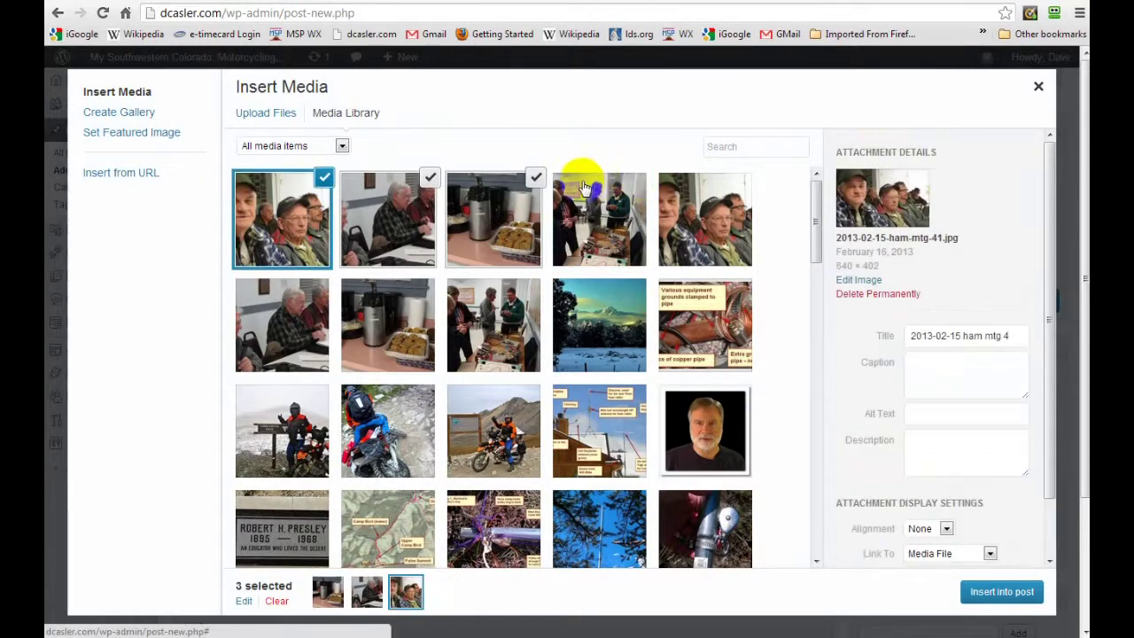
left_click(533, 182)
left_click(427, 177)
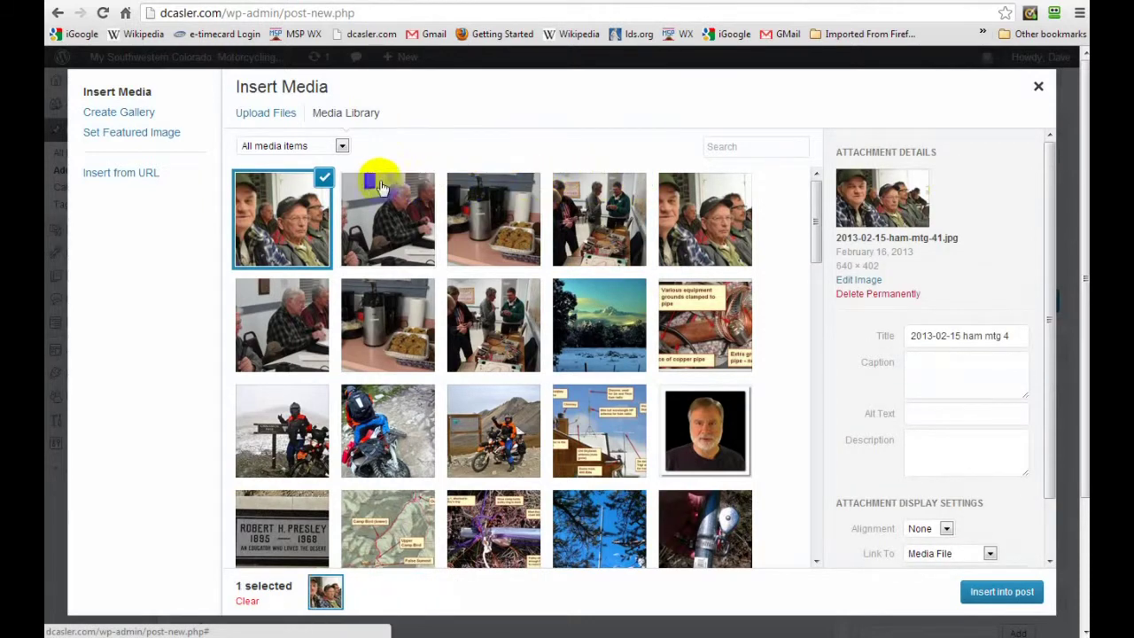
left_click(323, 181)
left_click(500, 234)
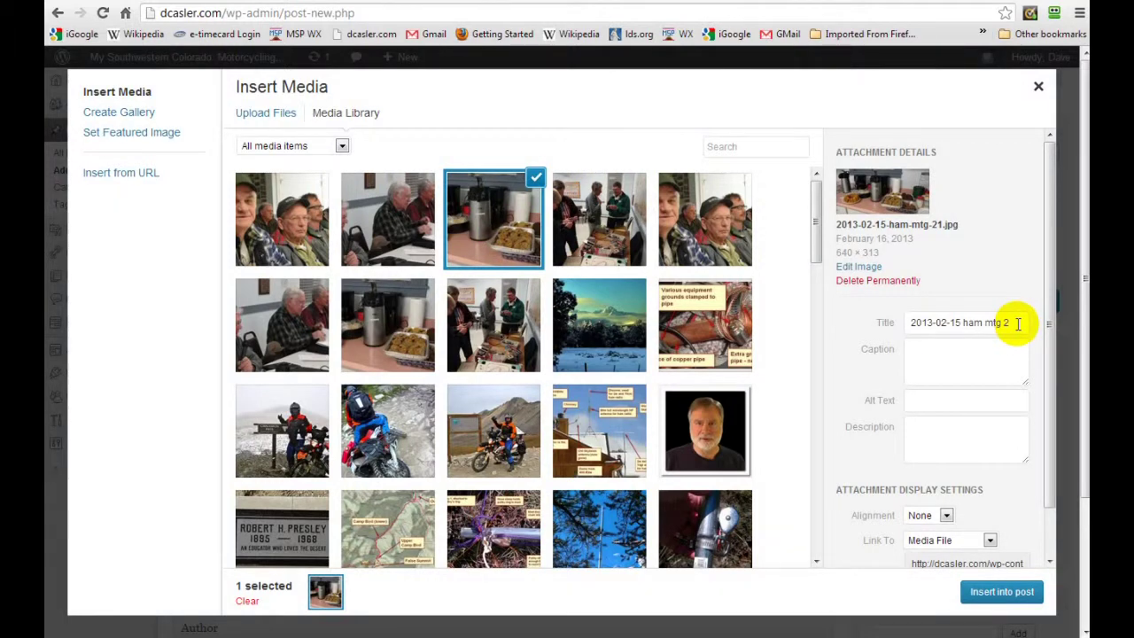
- Give the cookies photo the caption "Cookies! You missed these if you weren't there." and the alt text "Hover text"
left_click(930, 351)
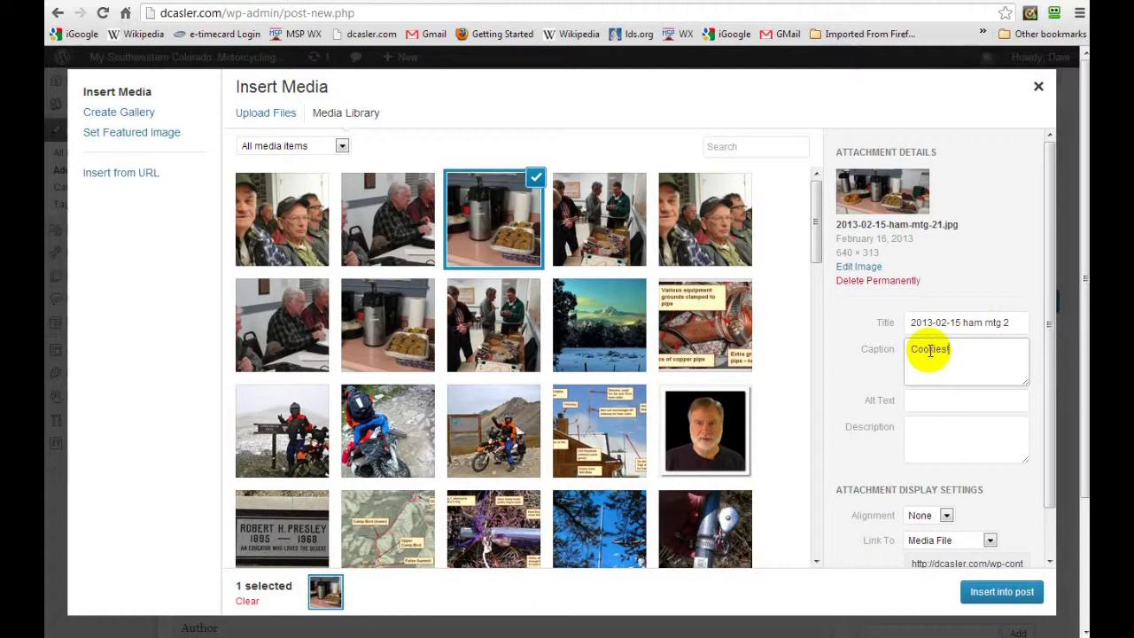
type("Cookies! You missed these if you weren't")
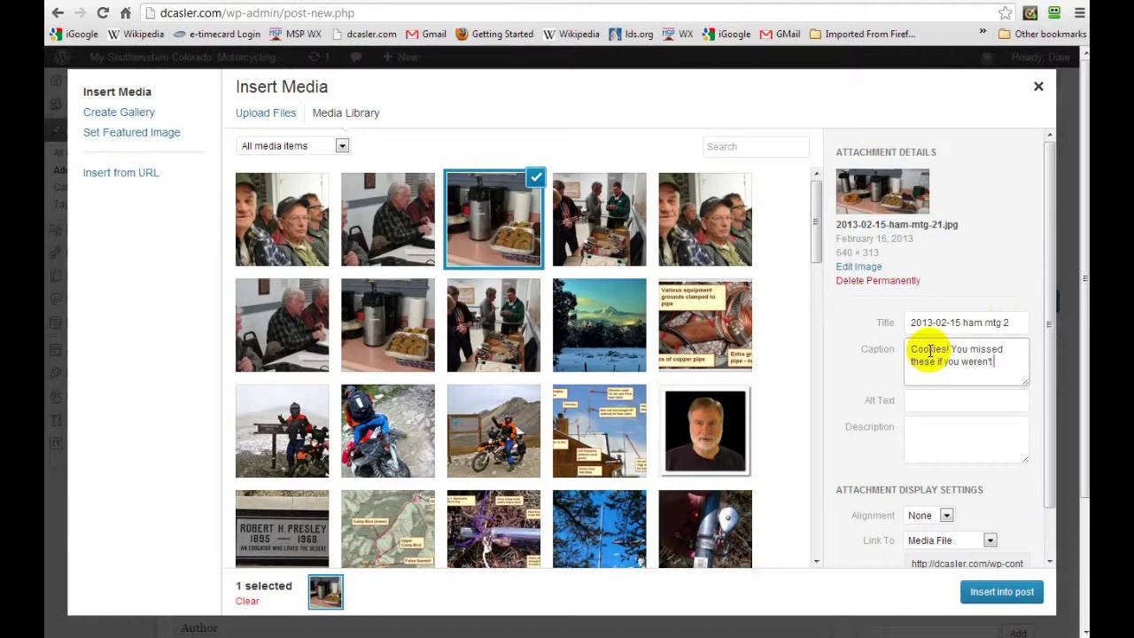
type(" there.")
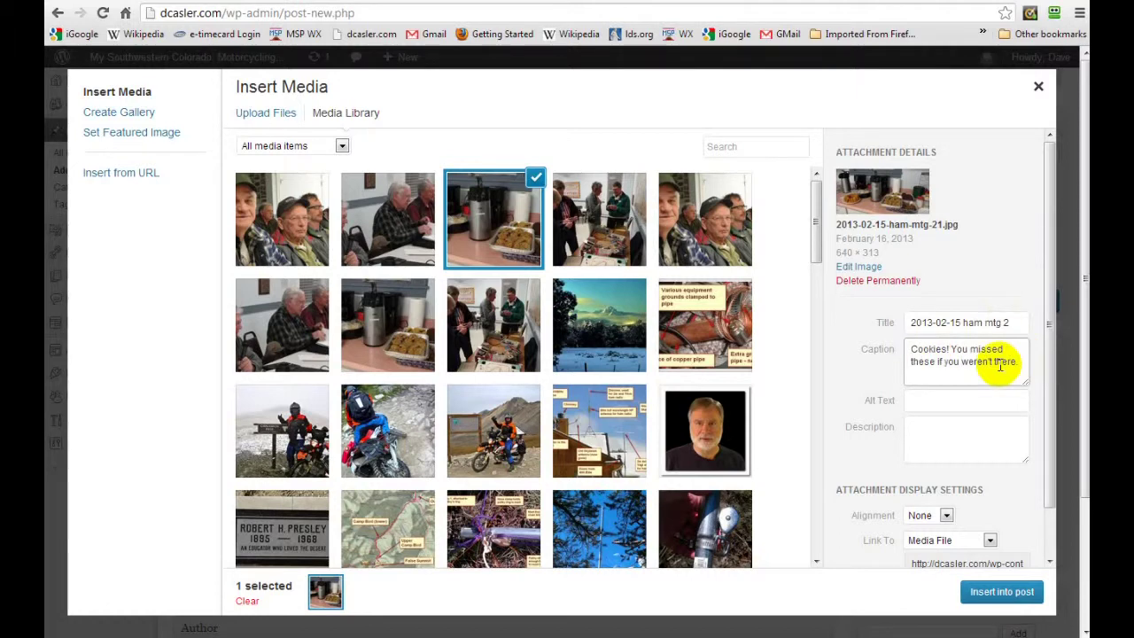
left_click_drag(1048, 409, 1048, 458)
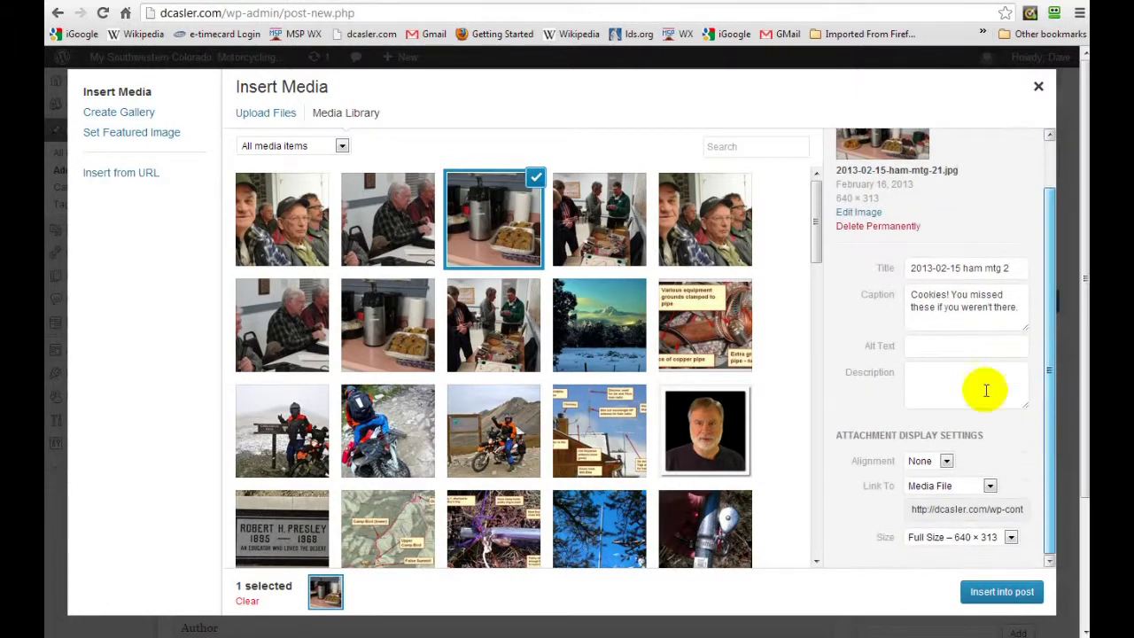
left_click(925, 343)
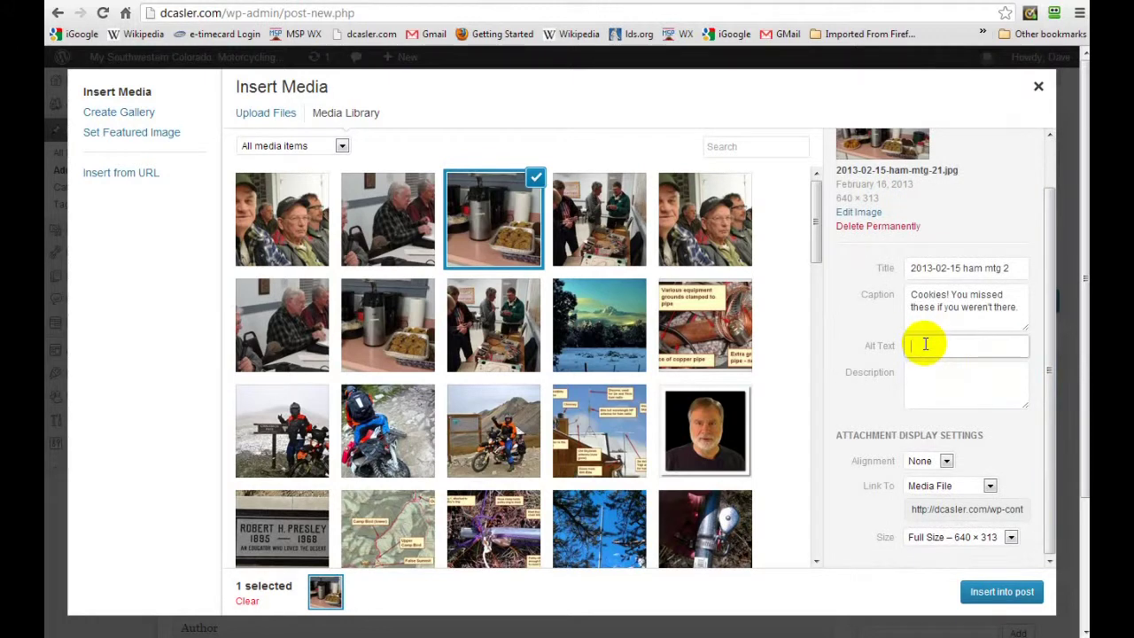
type("Hot w")
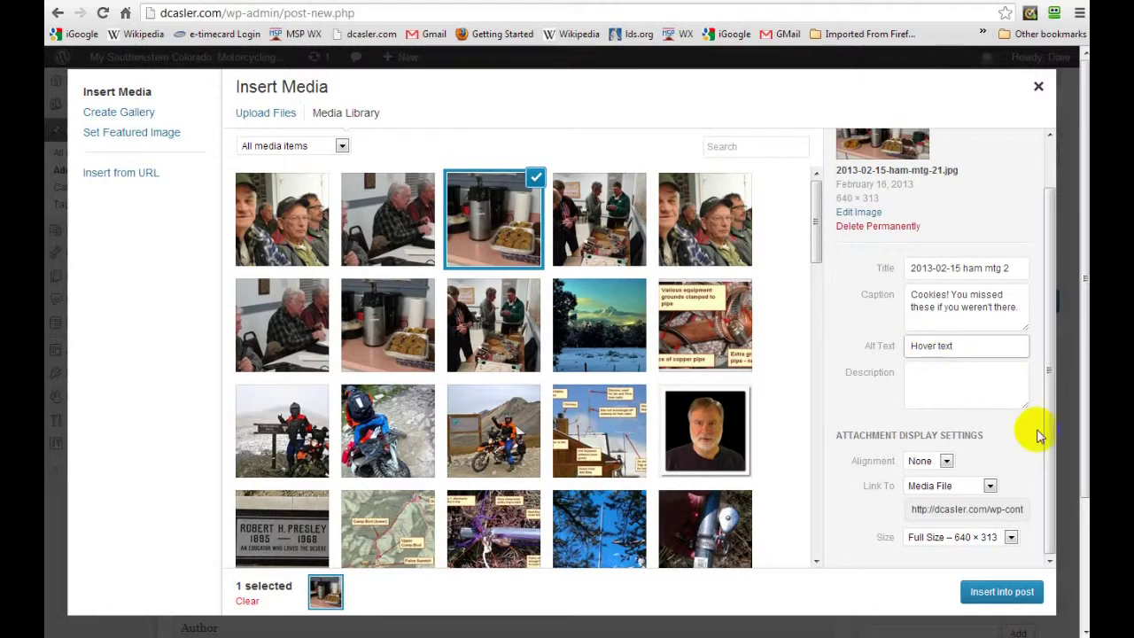
- Insert the cookies photo into the post with alignment None at Full Size, 640 × 313
left_click(946, 461)
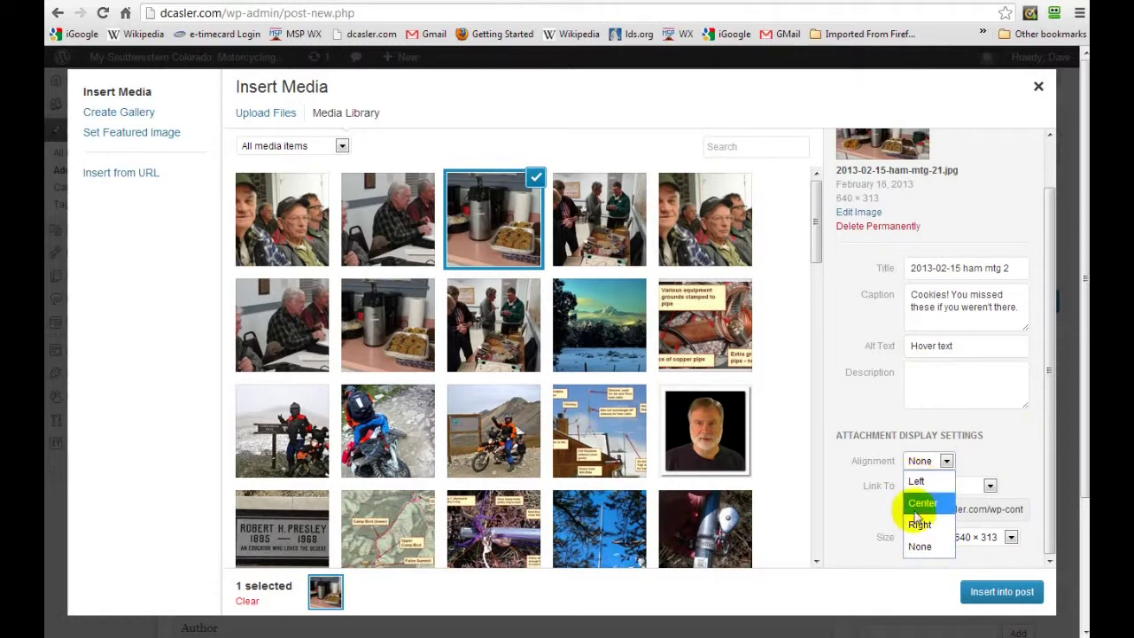
left_click(919, 548)
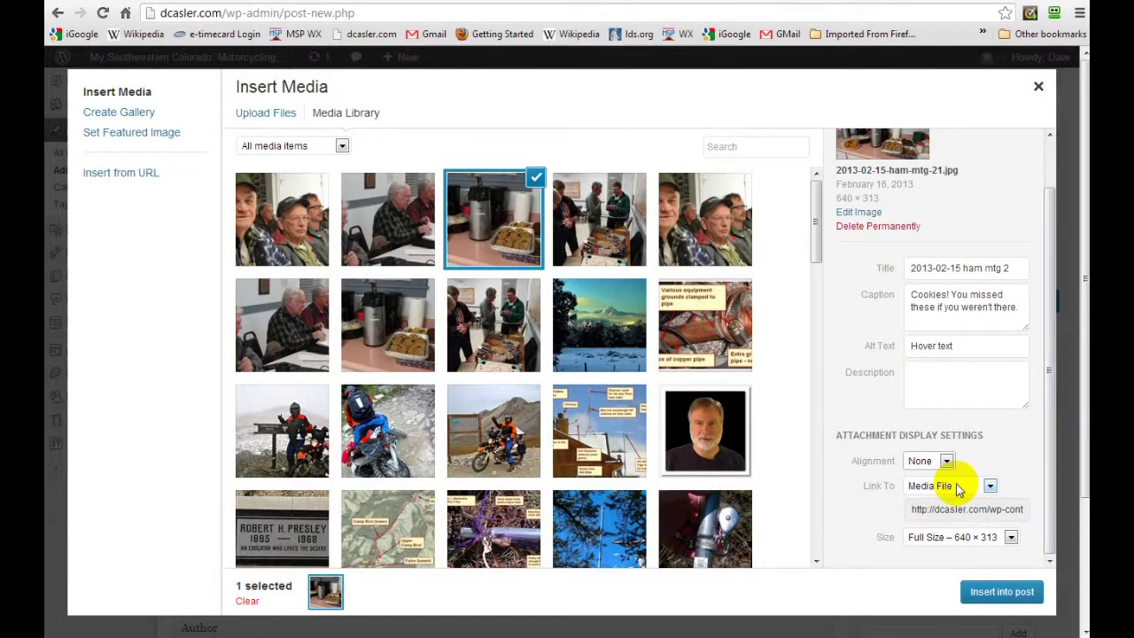
left_click(1045, 464)
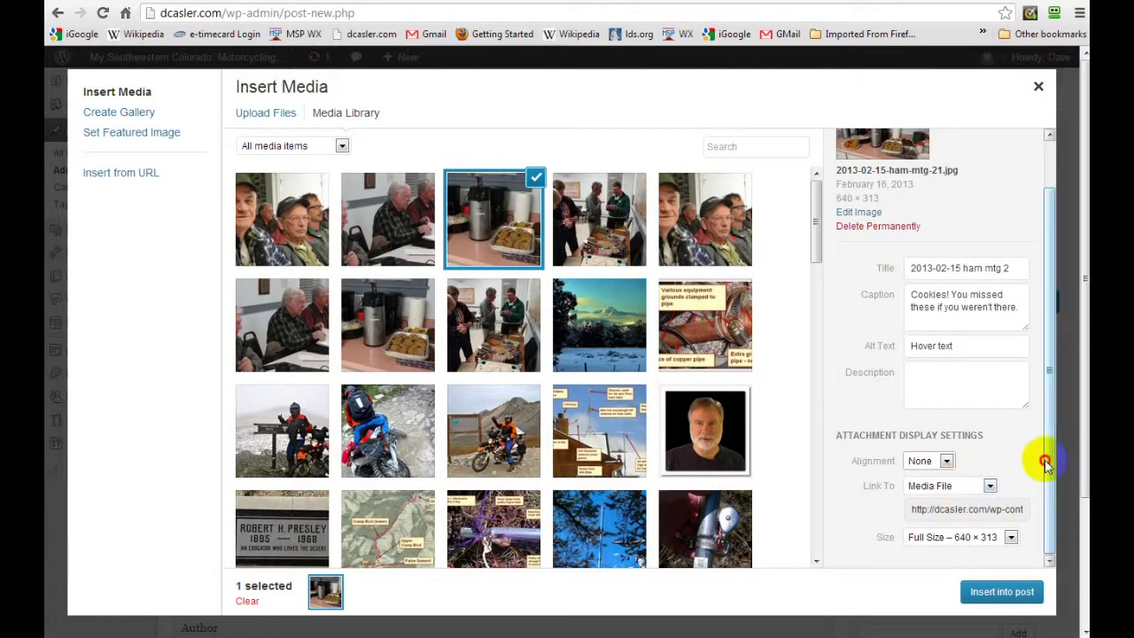
left_click(1011, 537)
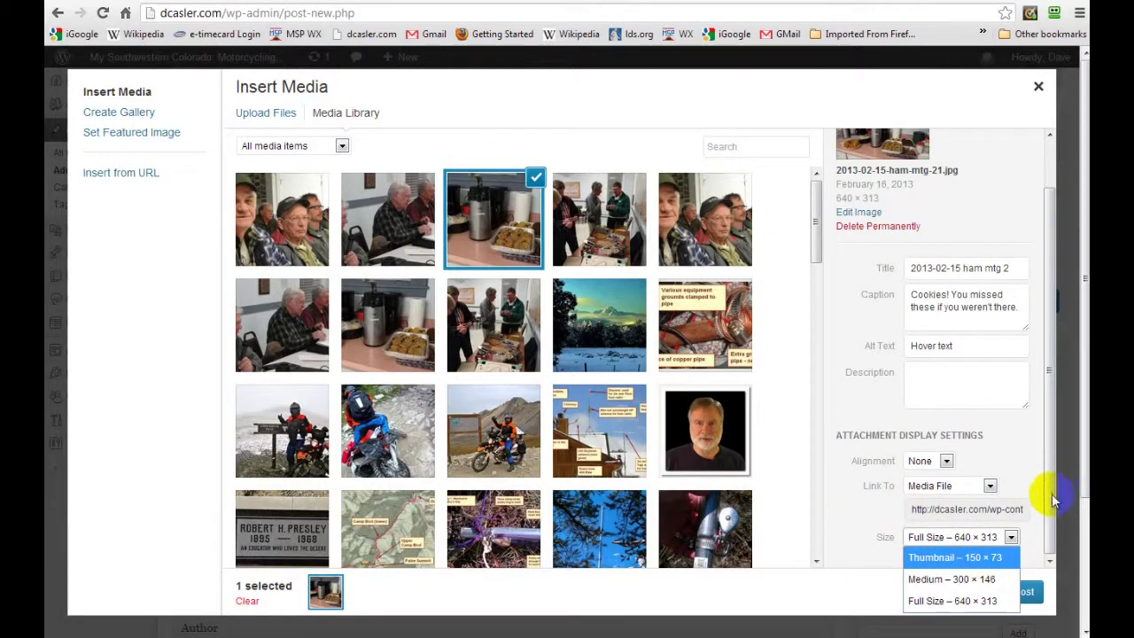
left_click(1016, 597)
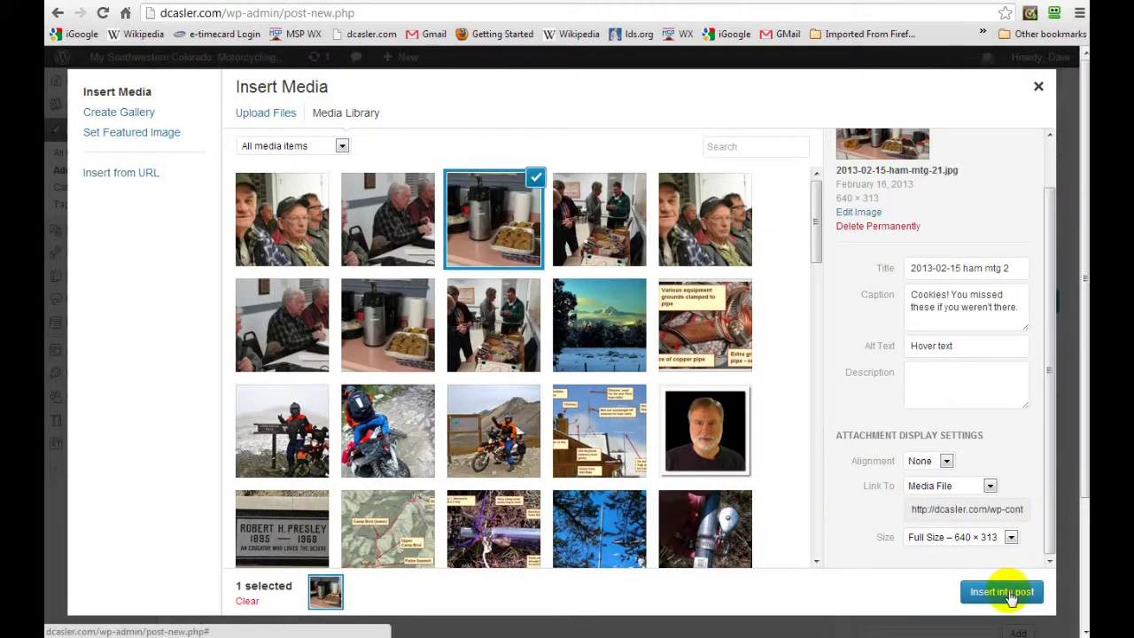
left_click(1010, 592)
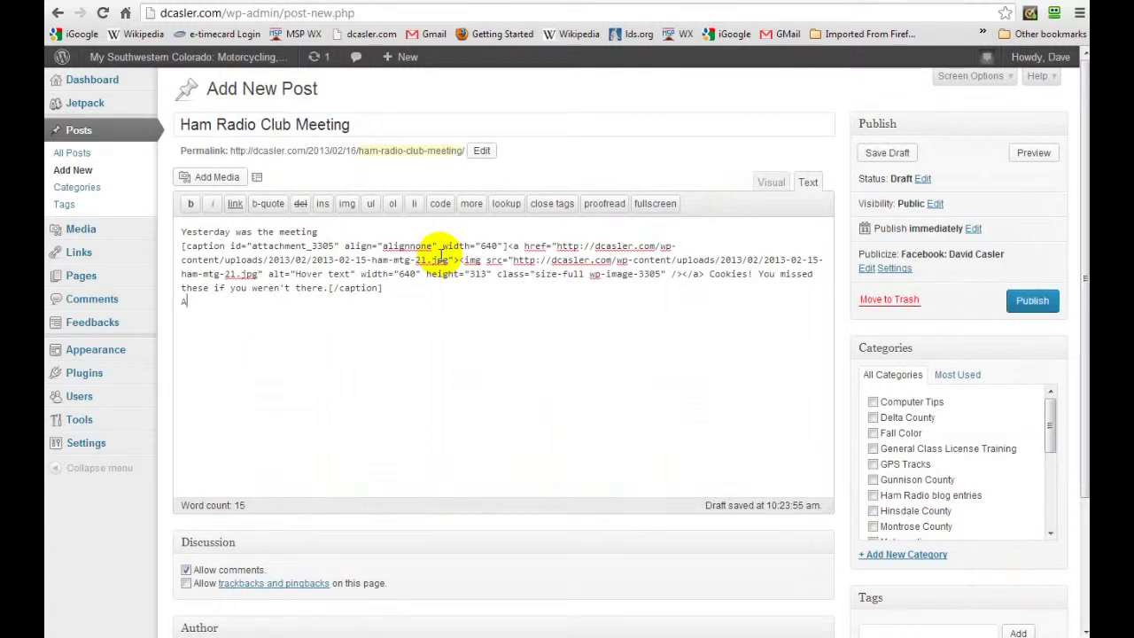
- Add the line "Add some more text" below the photo, preview the post and return to the editor
type("Add some more text")
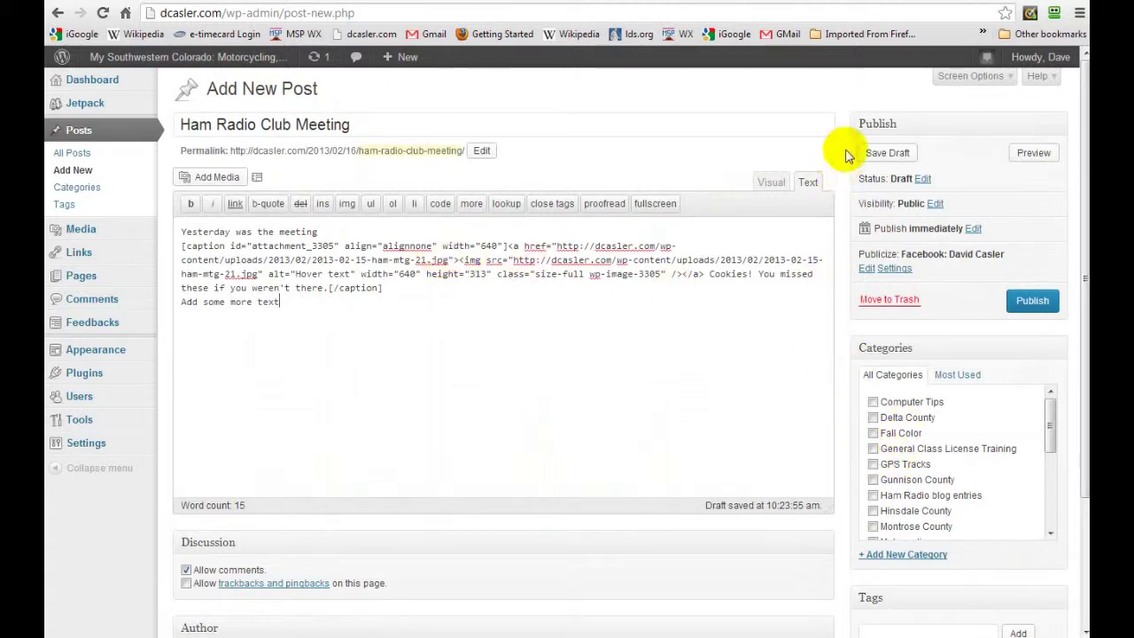
left_click(1035, 154)
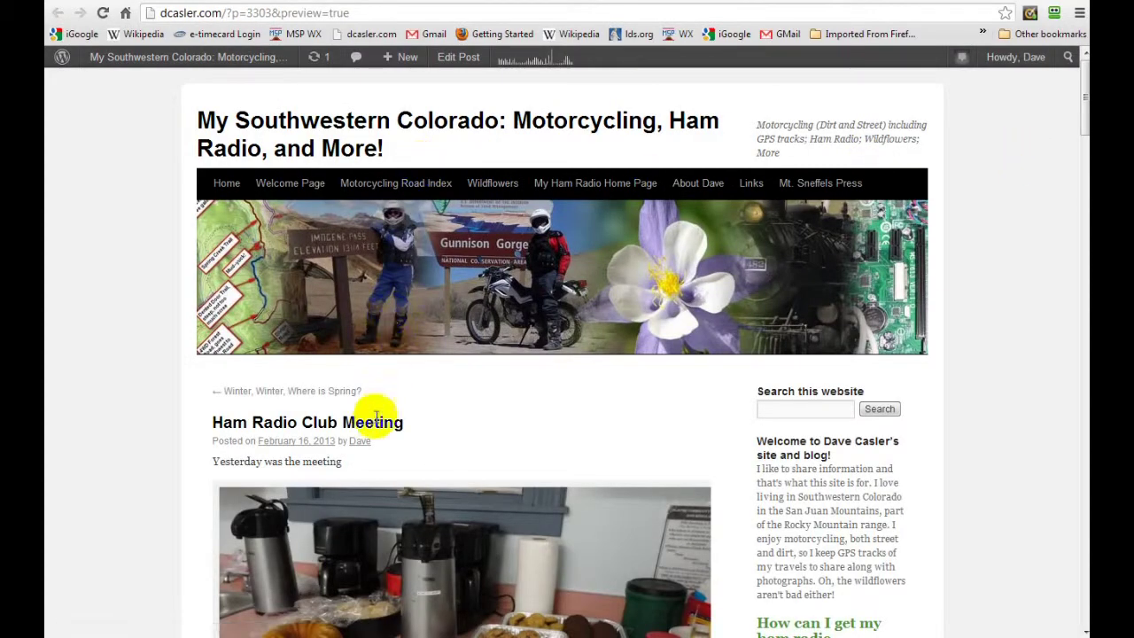
left_click_drag(1078, 124, 1079, 101)
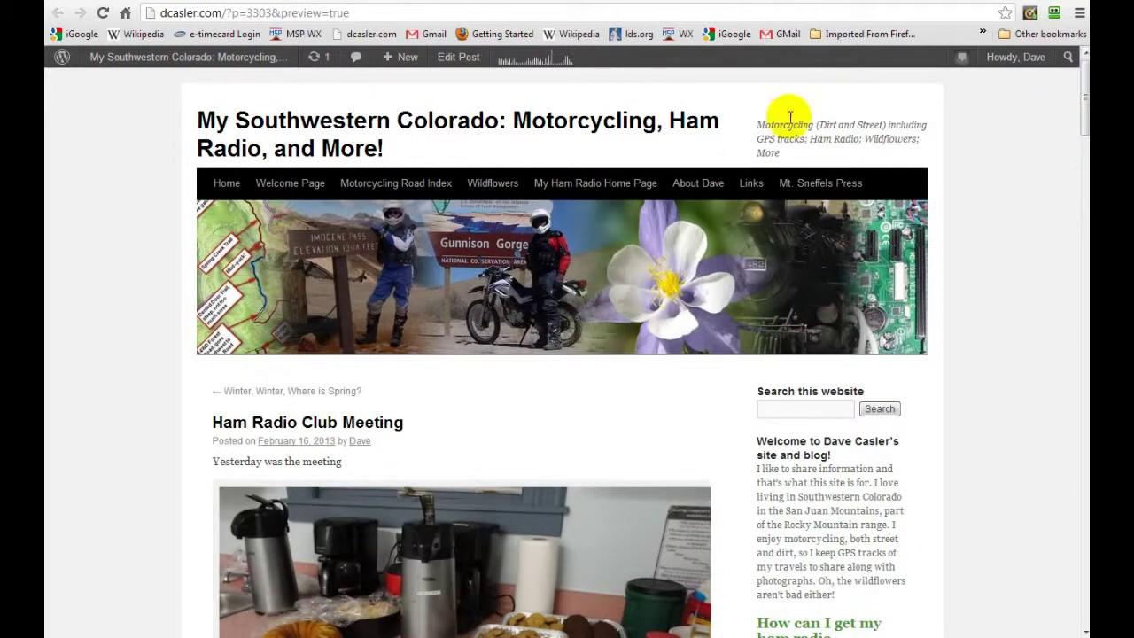
left_click(445, 2)
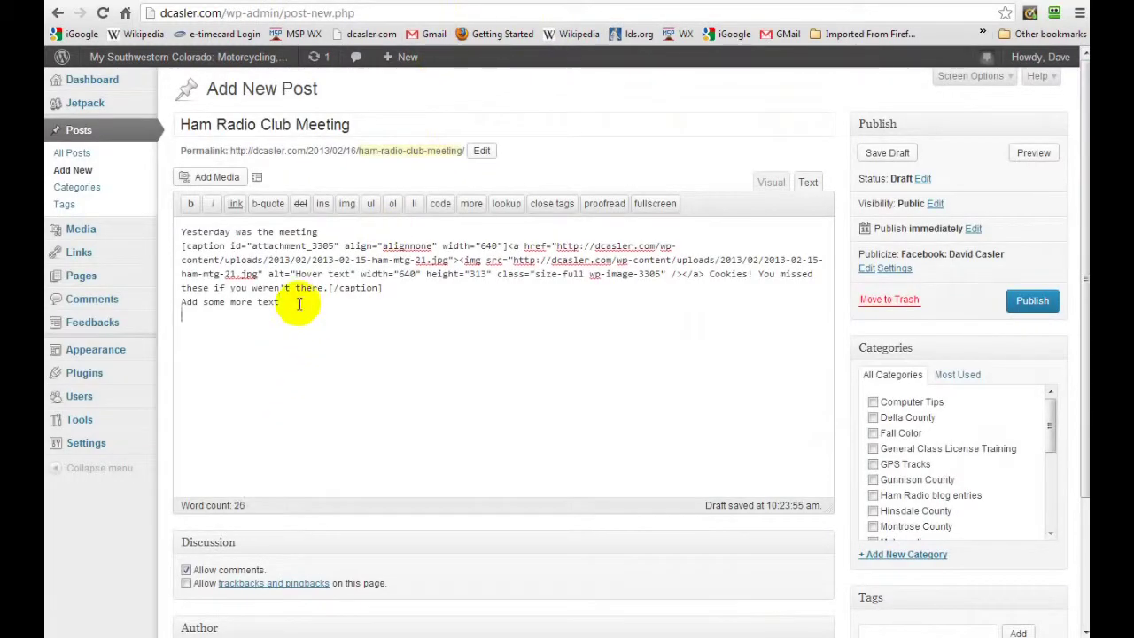
- Select 2013-02-15-ham-mtg-1.jpg from the media library and caption it "Looking at some stuff"
left_click(223, 178)
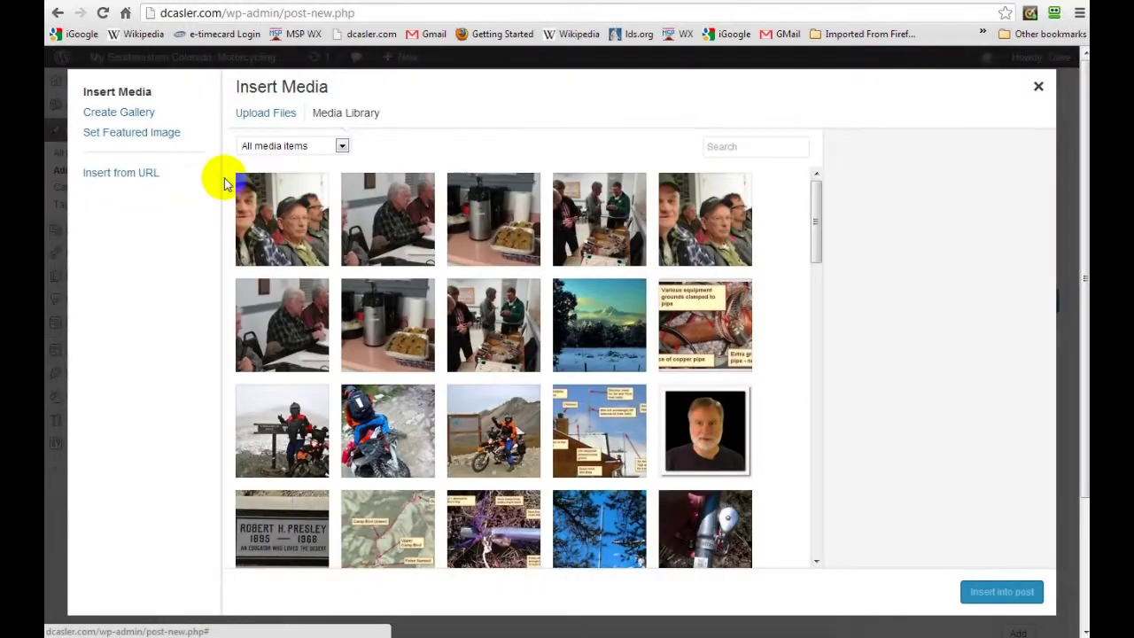
left_click(495, 344)
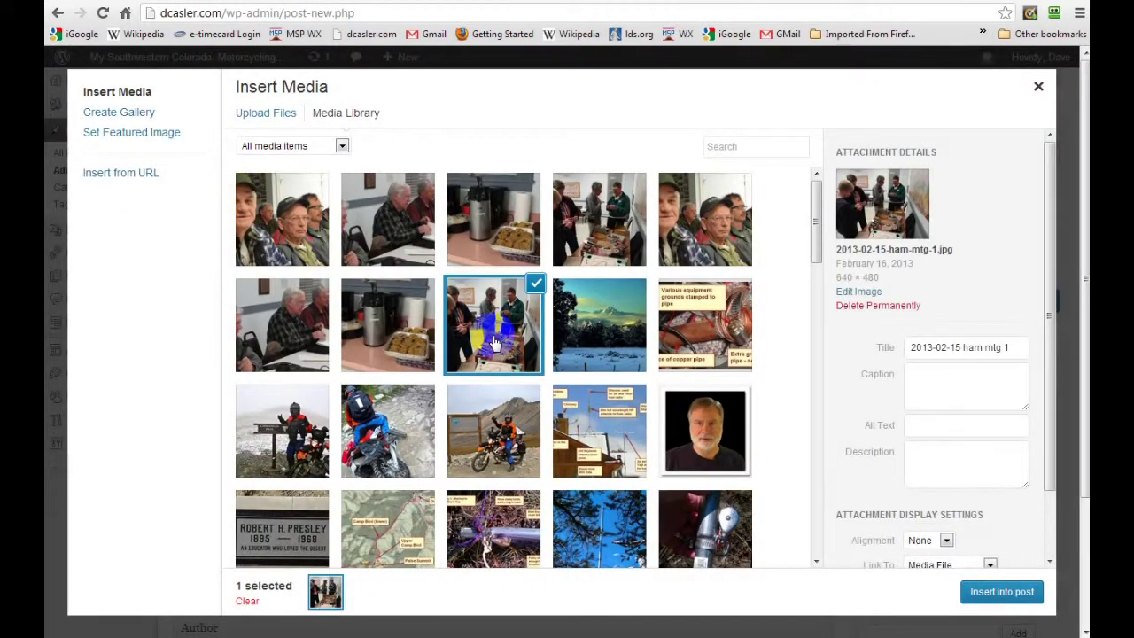
left_click(914, 377)
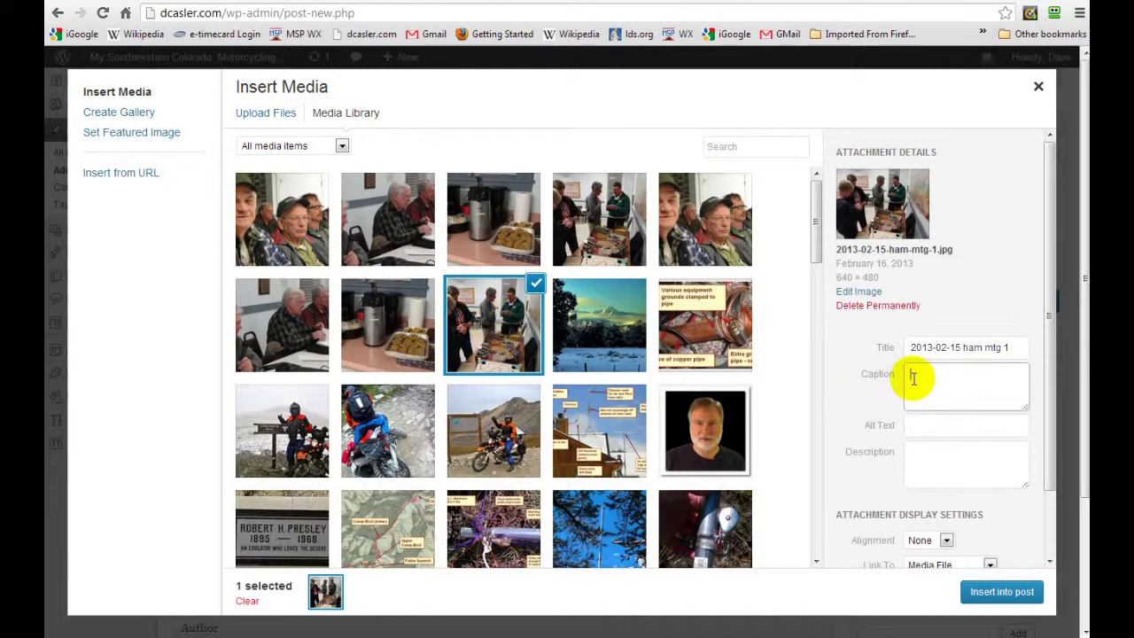
type("looking at some stuff")
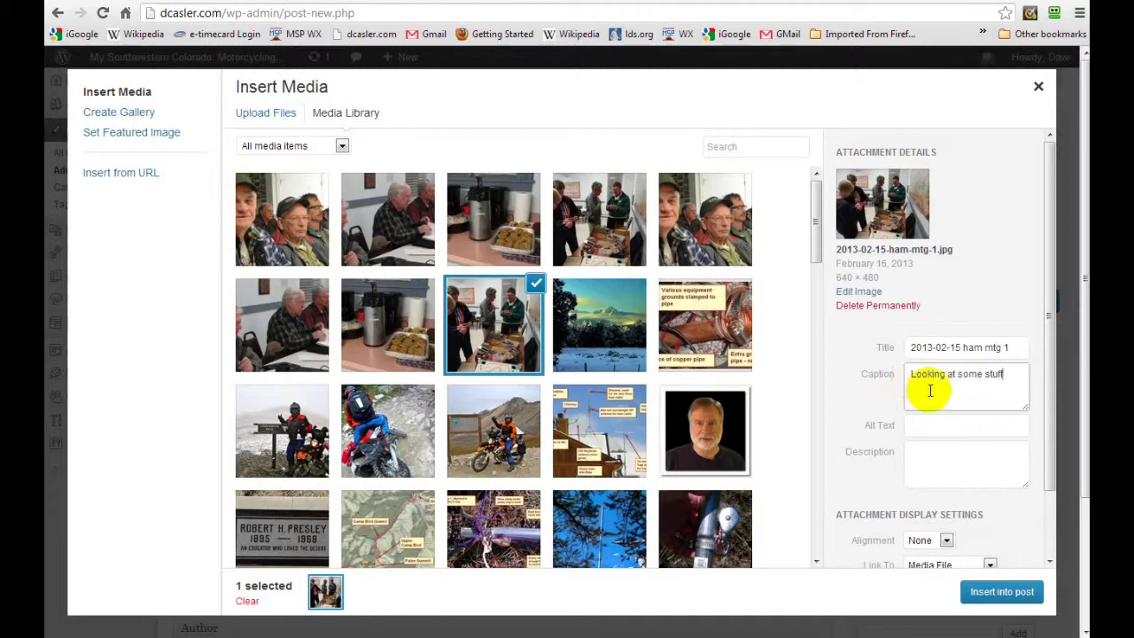
- Insert the captioned 2013-02-15-ham-mtg-1.jpg photo at the end of the post with alignment None at Full Size, 640 × 480
left_click_drag(1042, 463, 1046, 547)
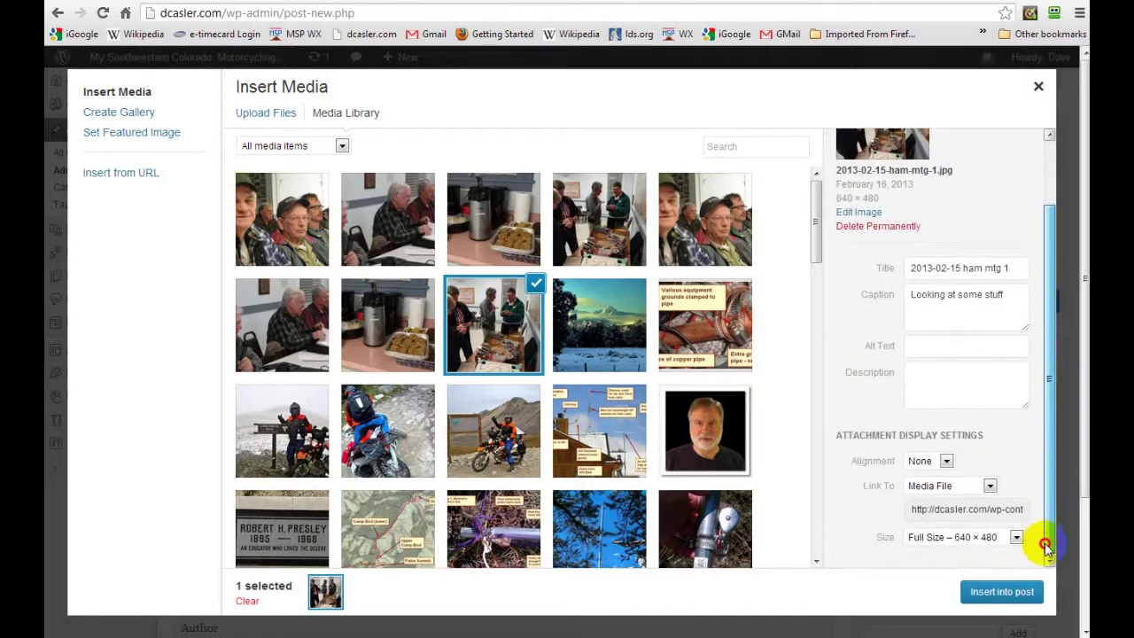
left_click(1002, 591)
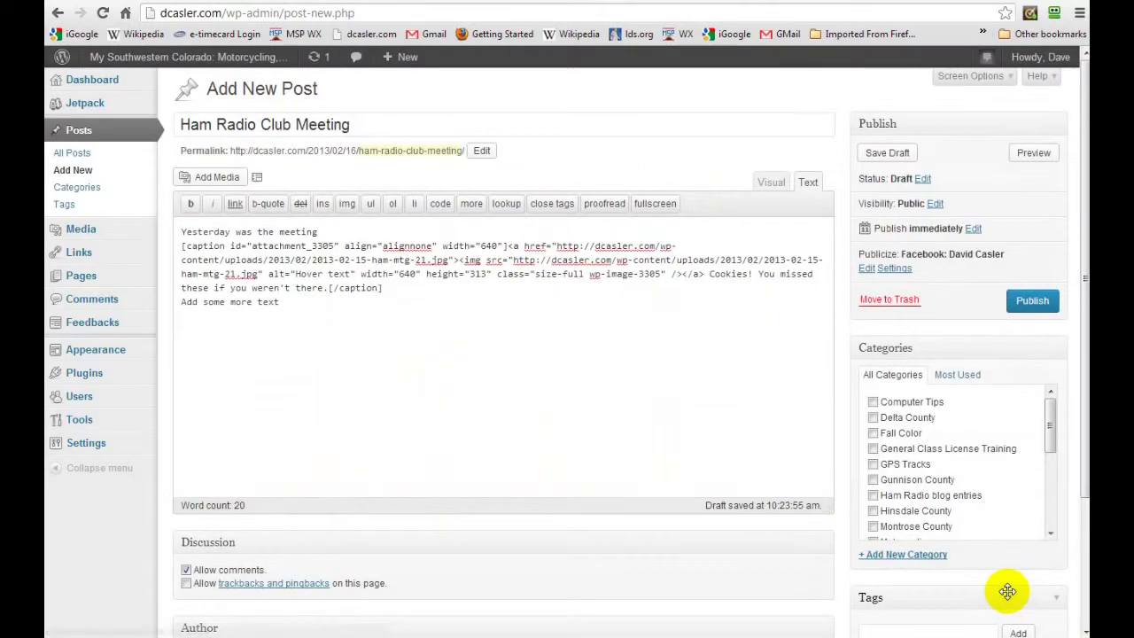
- Preview the post, check both captioned photos and the text between them, and return to the post editor
left_click(1033, 157)
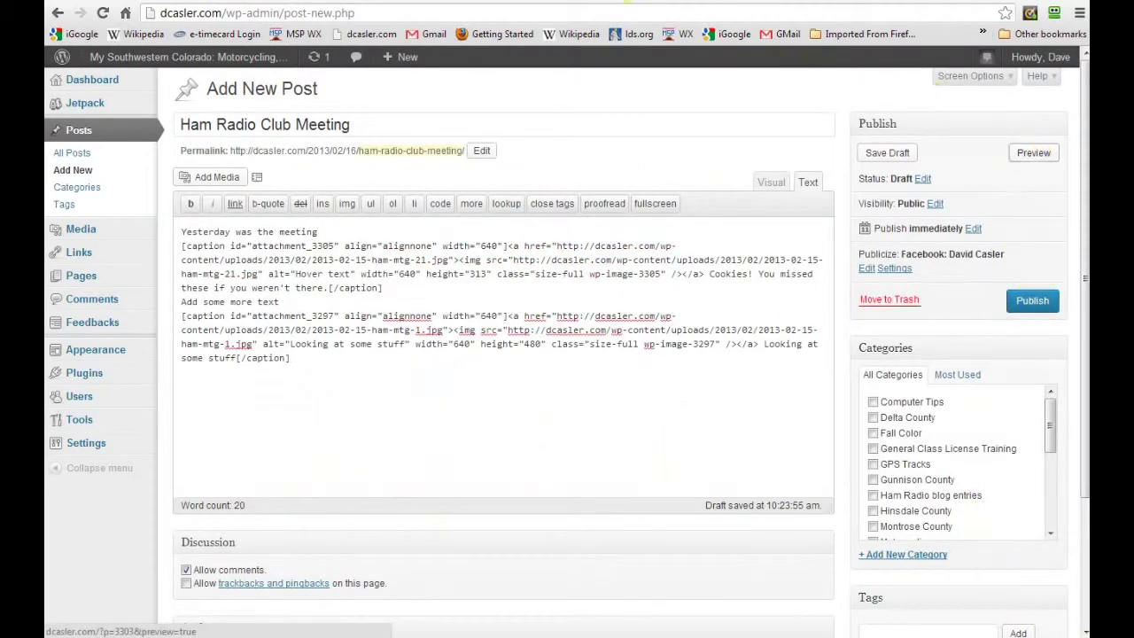
scroll(746, 322, "down", 5)
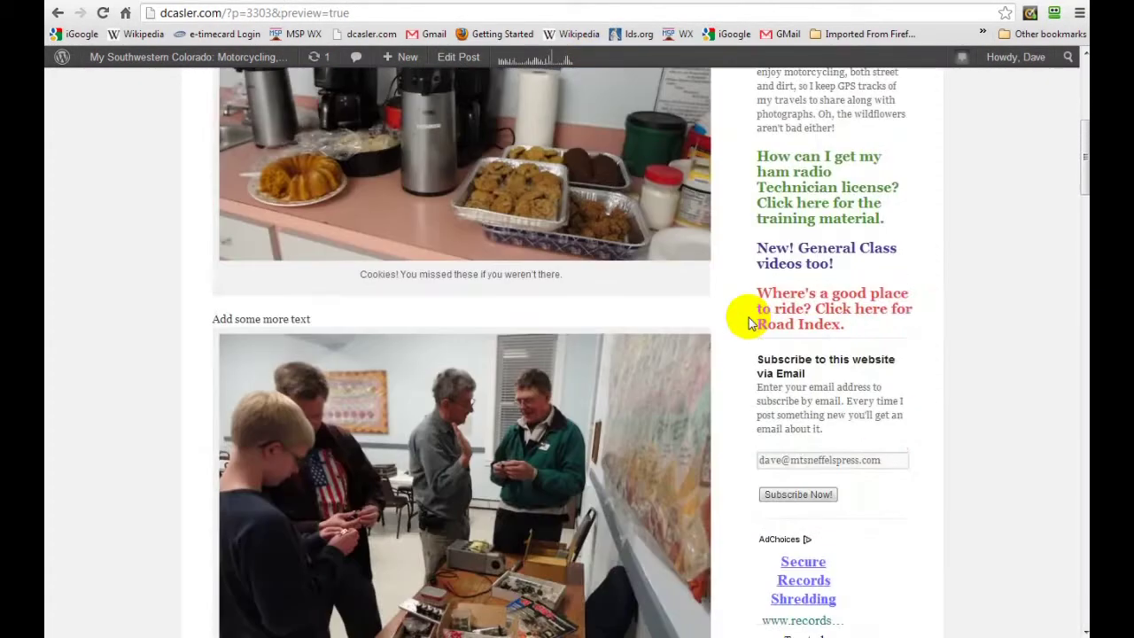
scroll(749, 322, "down", 3)
scroll(749, 321, "up", 2)
scroll(749, 321, "down", 2)
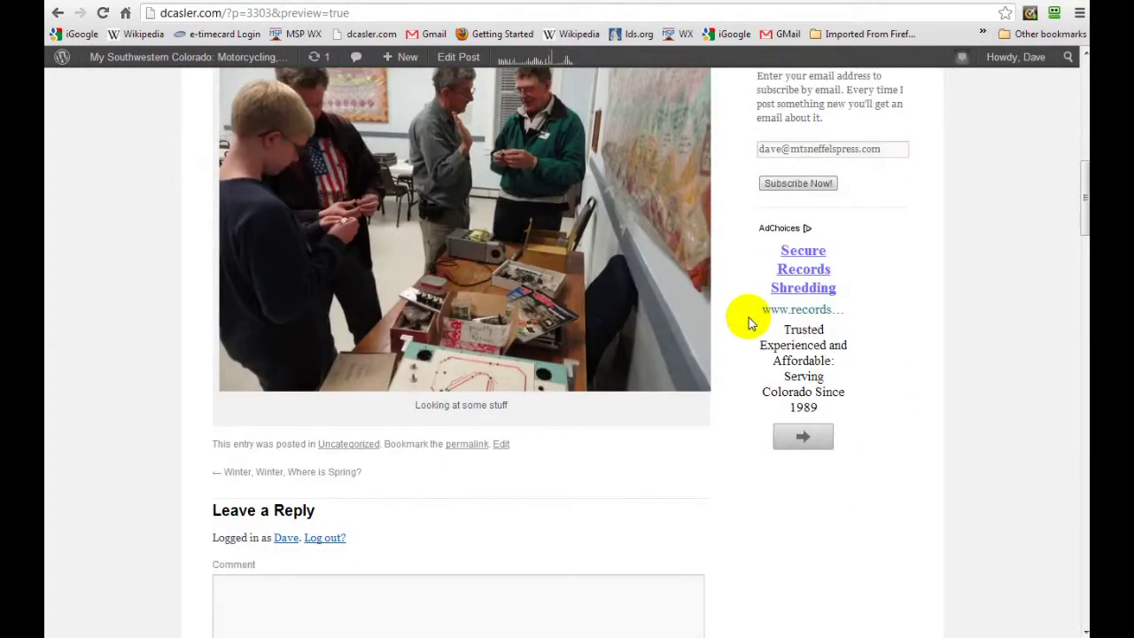
scroll(749, 323, "up", 15)
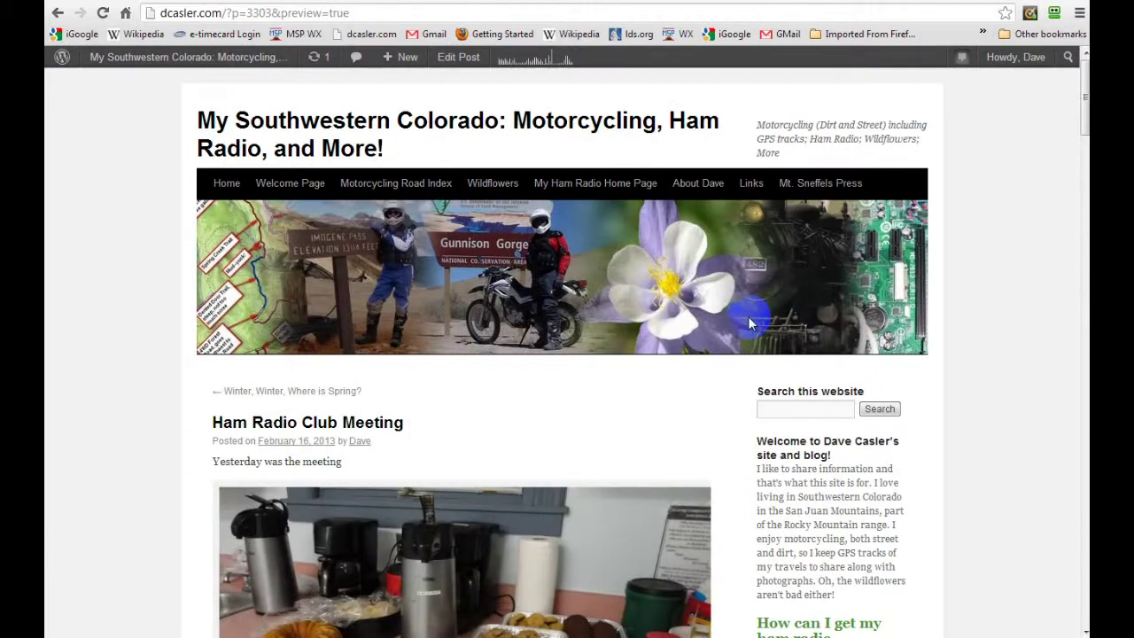
left_click(425, 1)
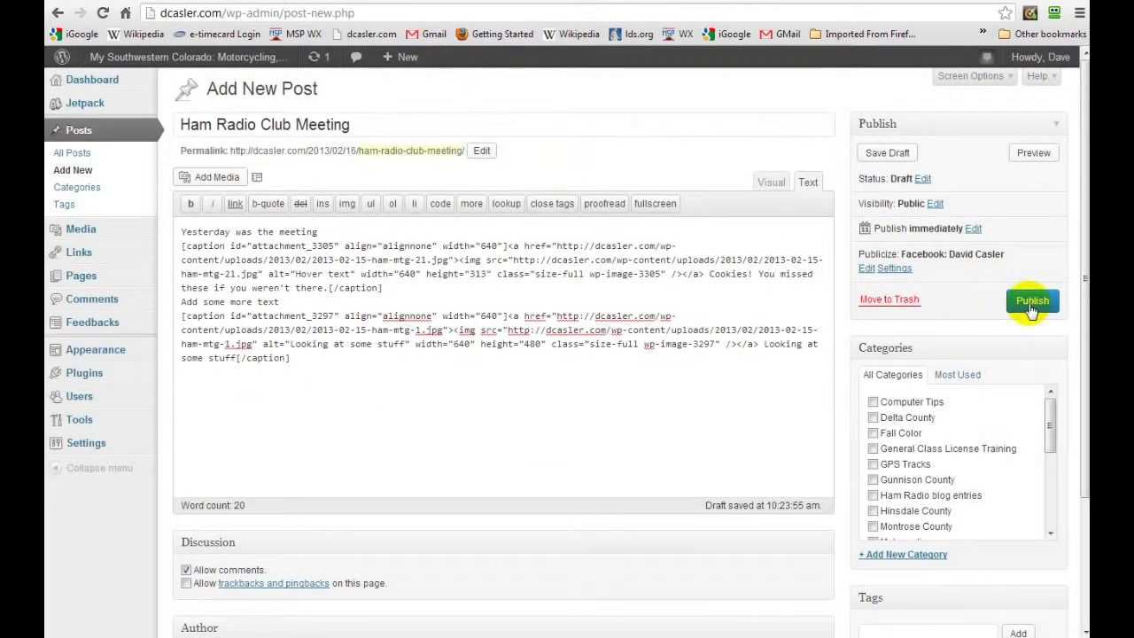